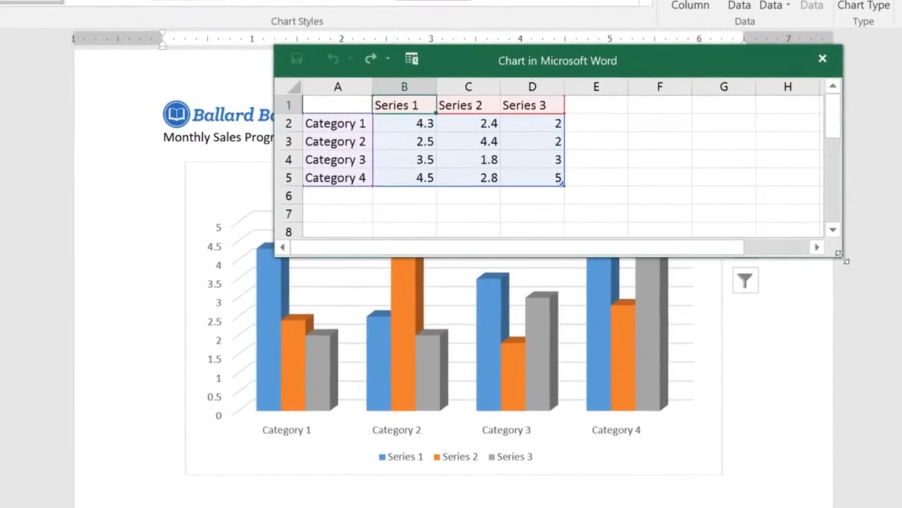
Enter the category labels Classics, Romance, Sci-Fi Fantasy, Mystery and Young Adult in cells A2 to A6 of the chart data
click(359, 123)
text(Classics)
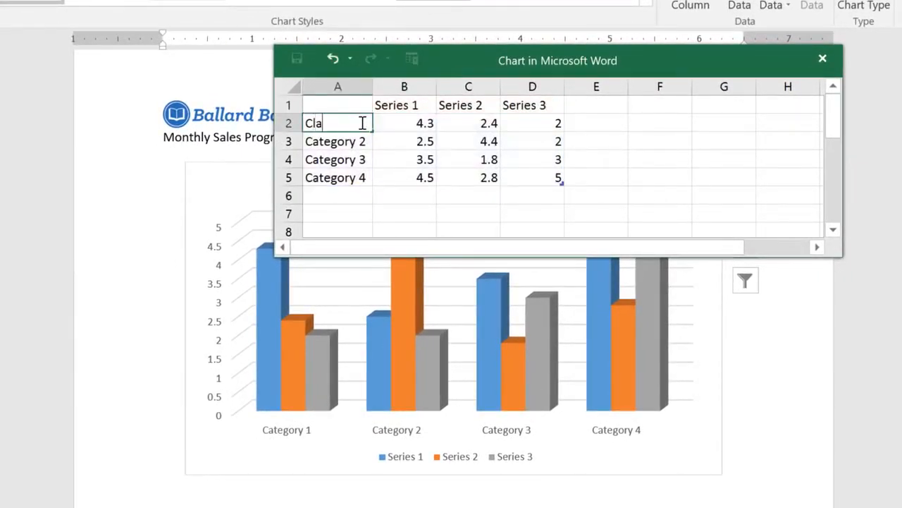
key(Return)
text(Romance)
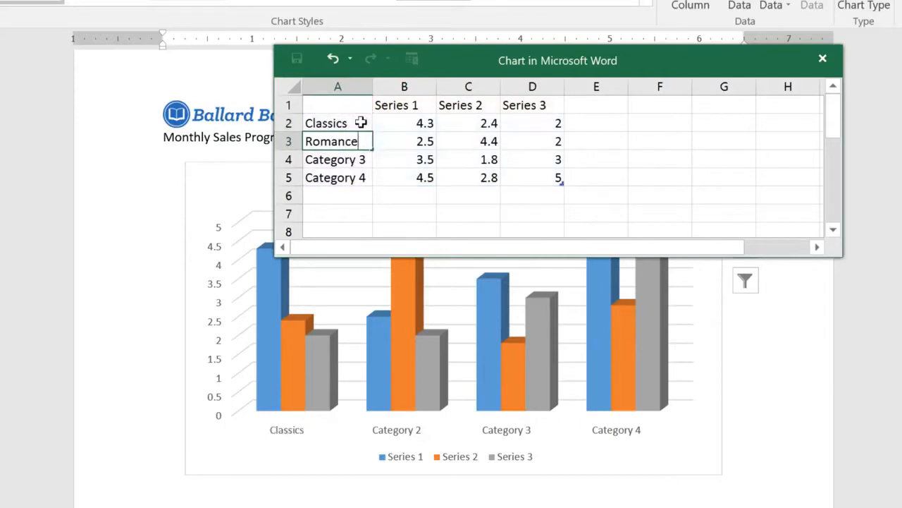
key(Return)
text(Sci-Fi Fantasy)
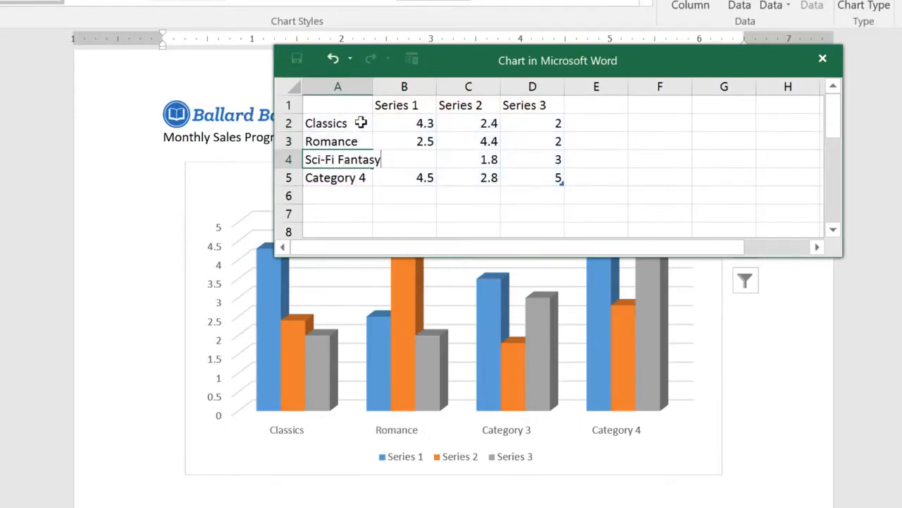
key(Return)
text(Mystery)
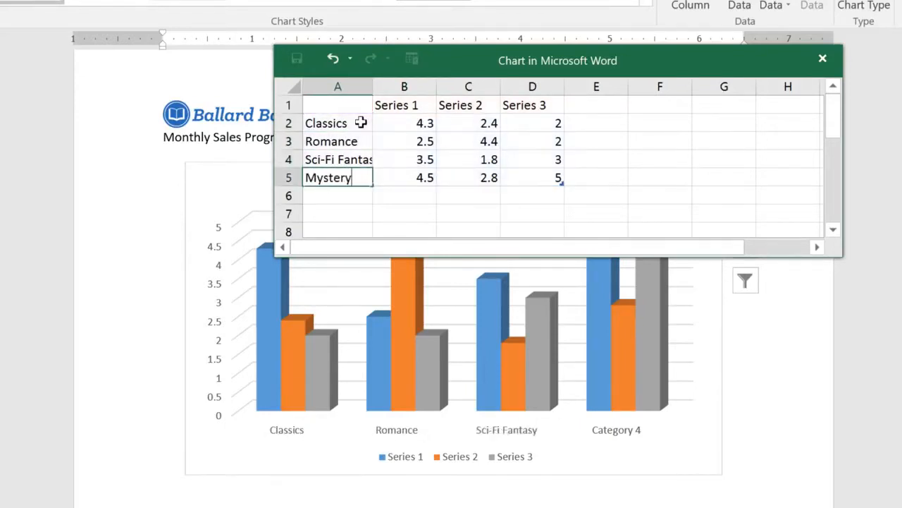
key(Return)
text(Young Adult)
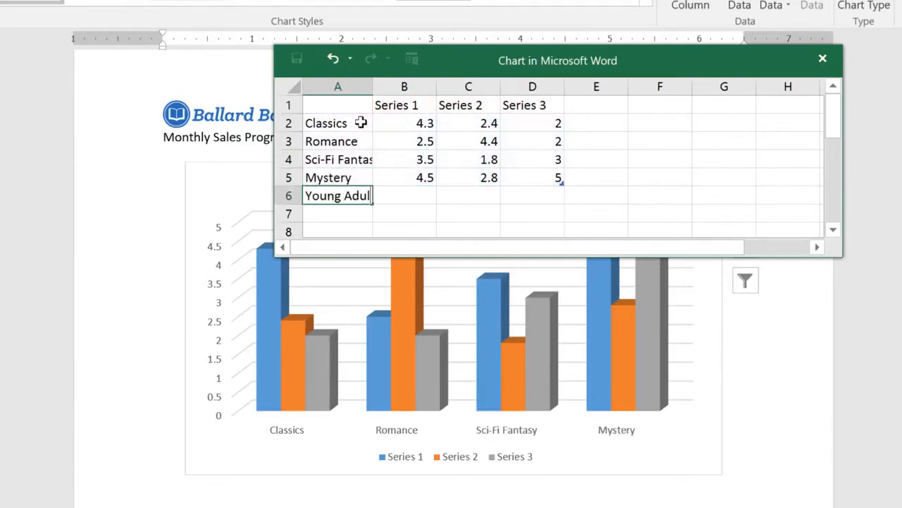
key(Return)
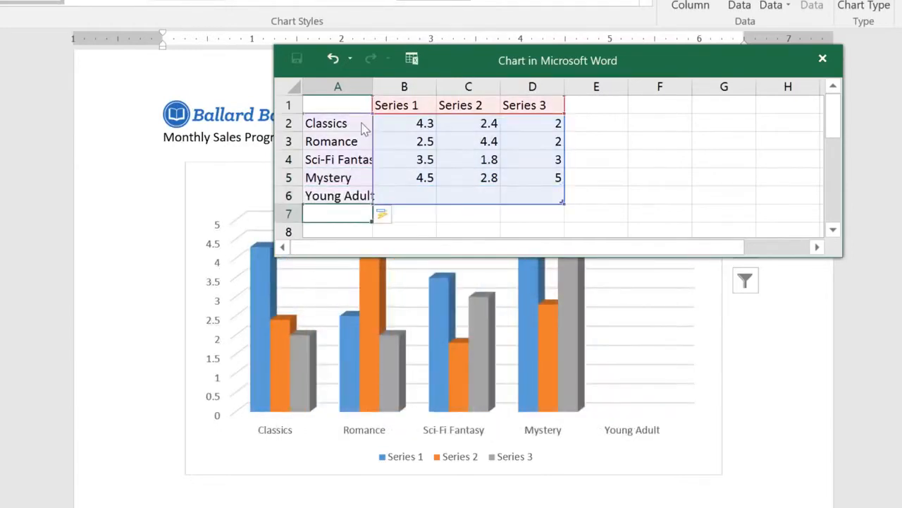
Enter the series headings Jan, Feb, March, April, May and June across cells B1 to G1 of the chart data
click(427, 106)
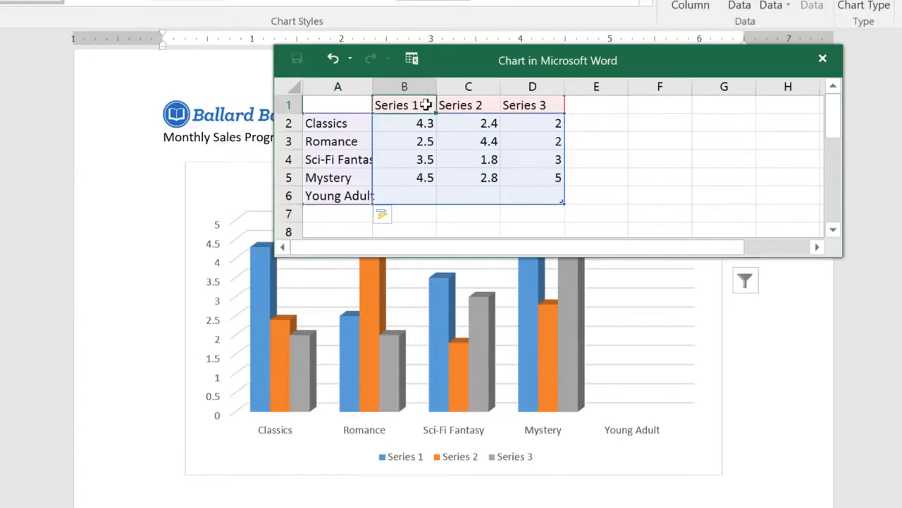
text(Jan)
key(Tab)
text(Feb)
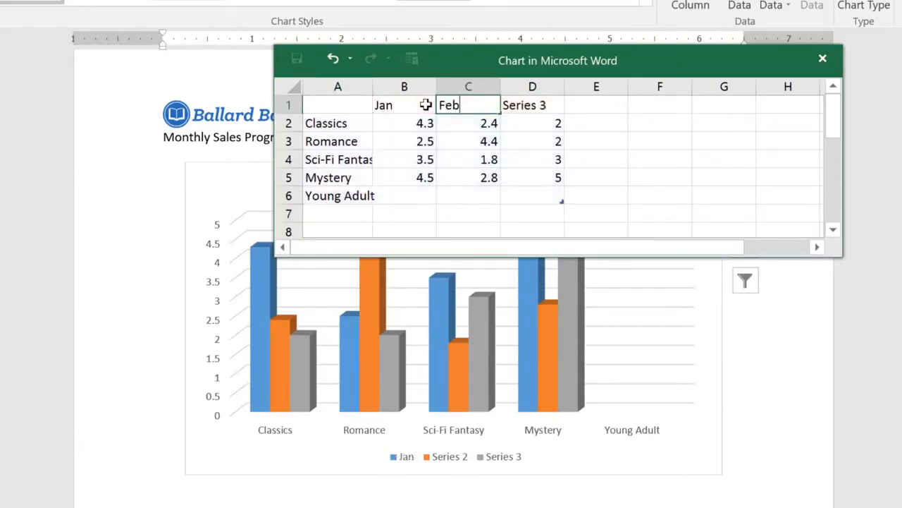
key(Tab)
text(March)
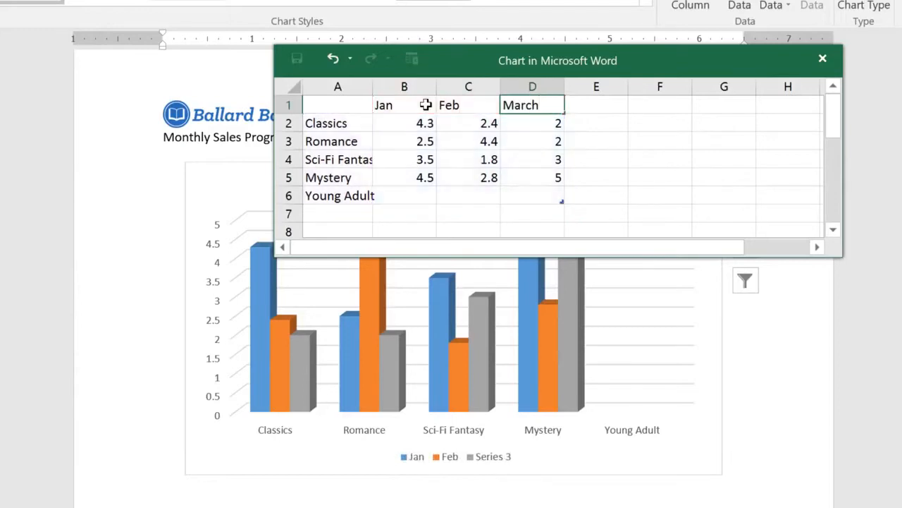
key(Tab)
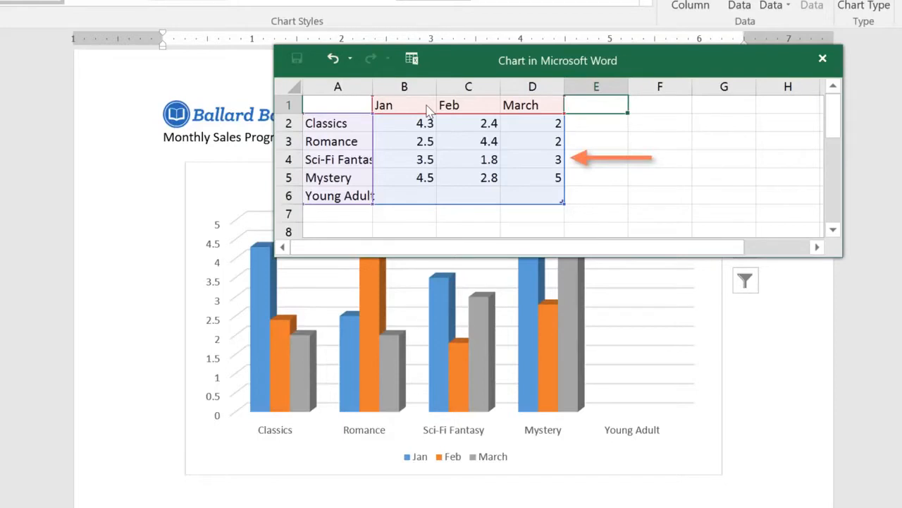
text(April)
key(Tab)
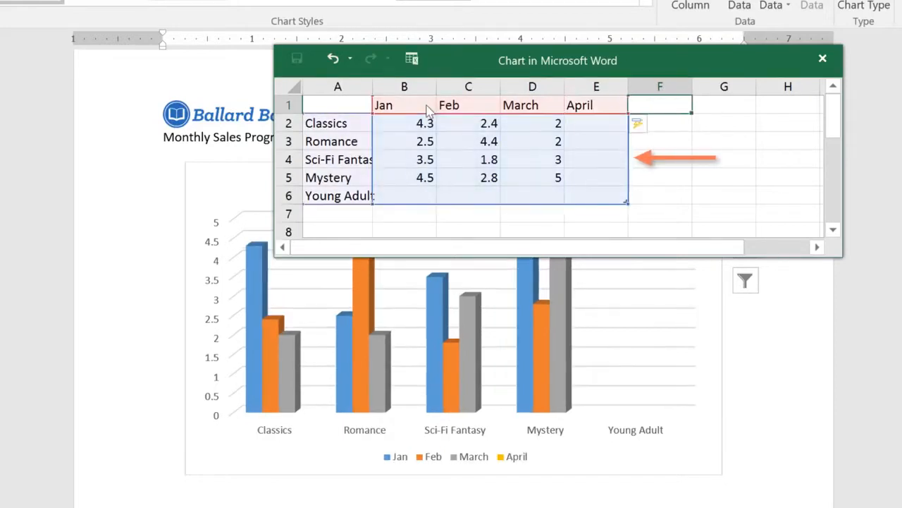
text(May)
key(Tab)
text(June)
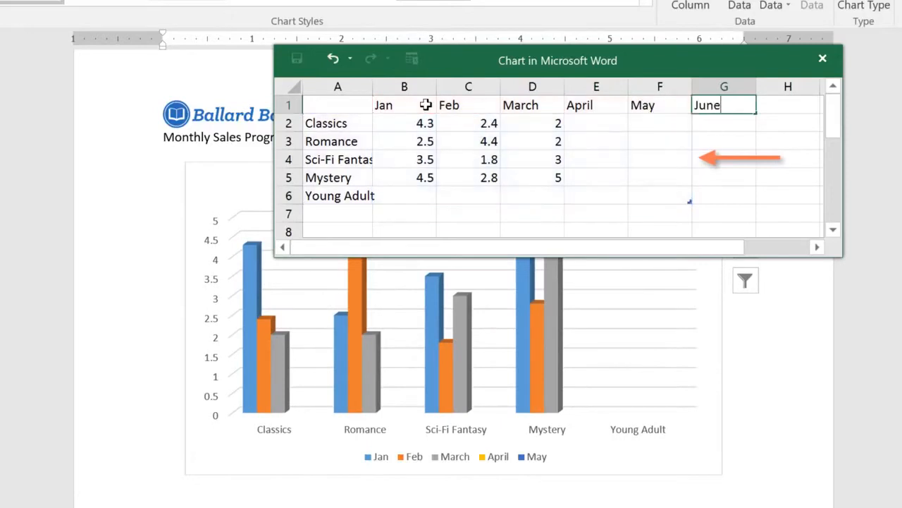
key(Tab)
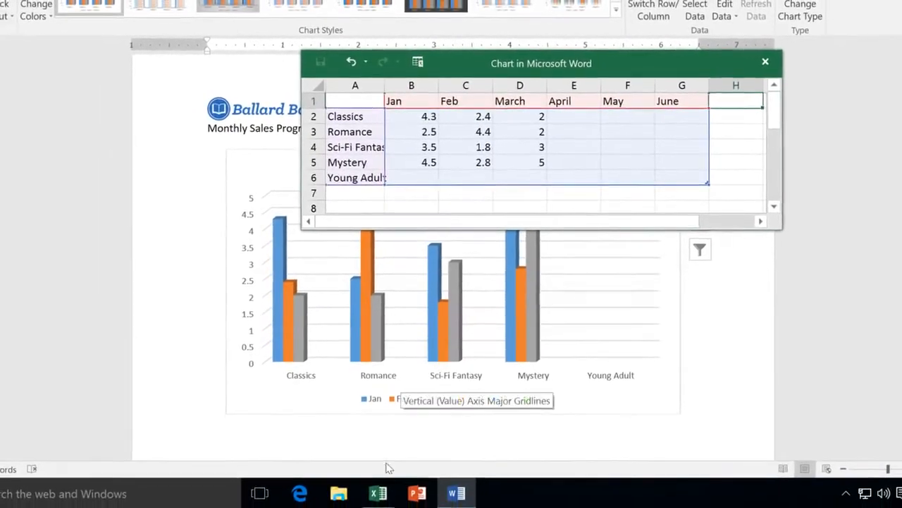
Switch to the Book Sales workbook in Excel and copy the sales figures in B2:G6
click(378, 492)
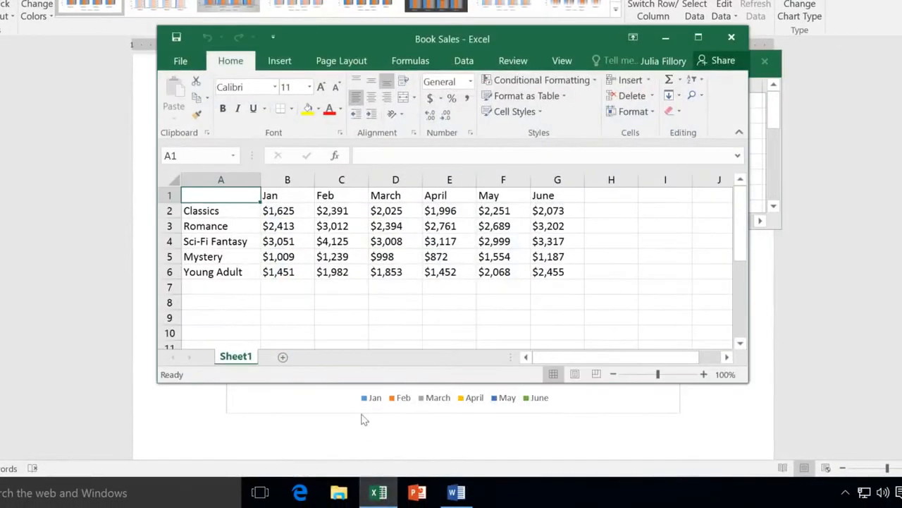
drag(305, 211, 547, 274)
key(ctrl+c)
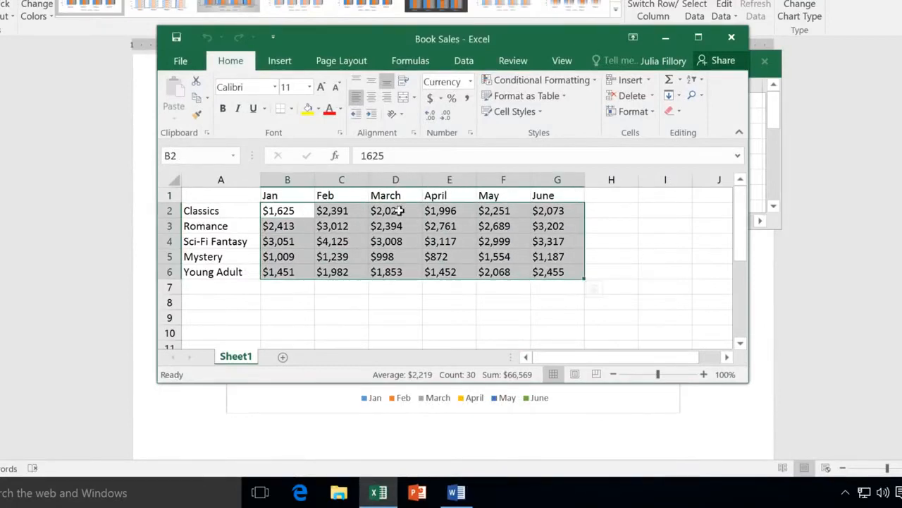
click(196, 99)
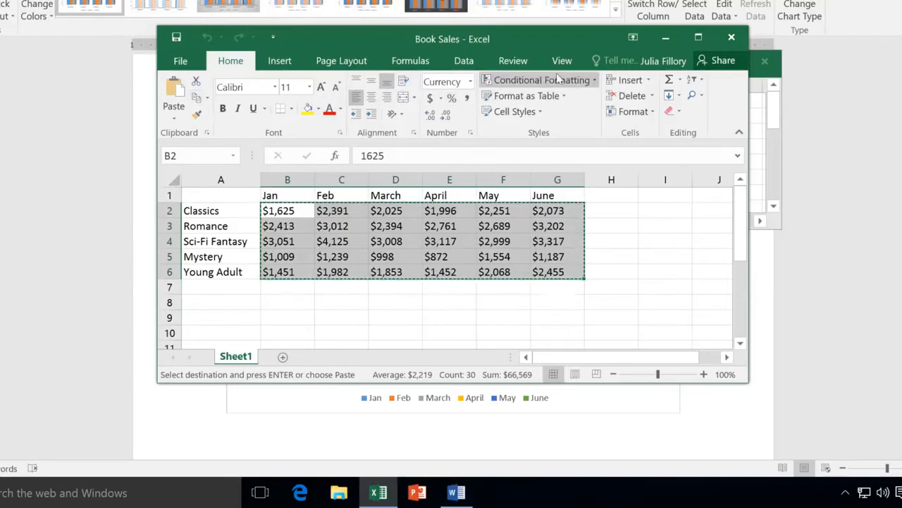
Return to Word, paste the copied figures over B2:G6 of the chart's data sheet, and close the sheet
click(667, 37)
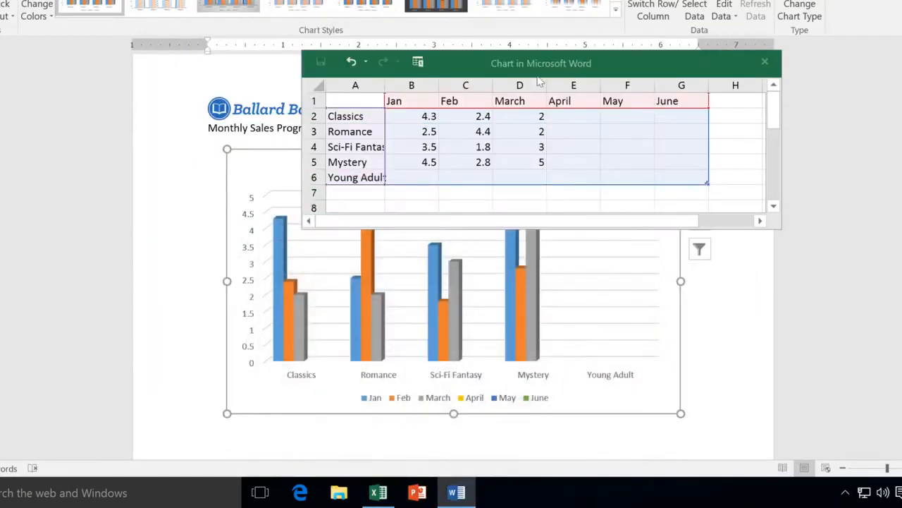
drag(413, 115, 675, 175)
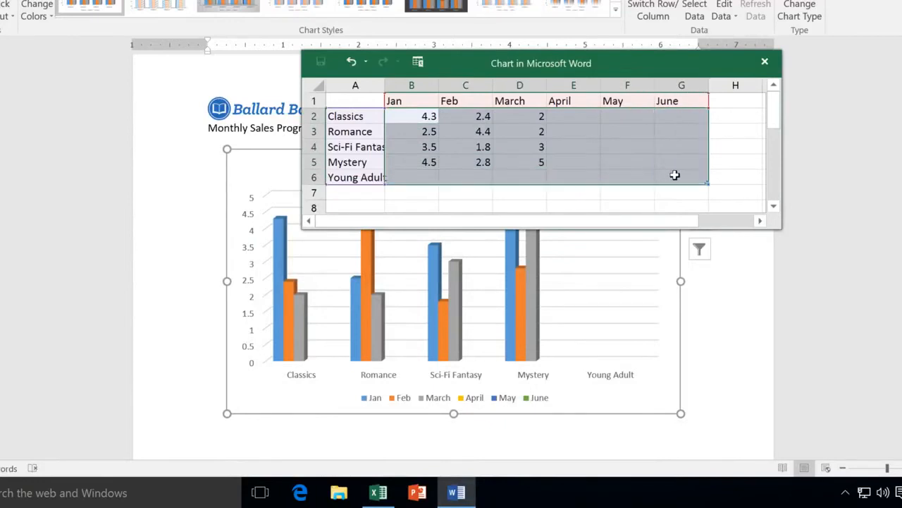
key(ctrl+v)
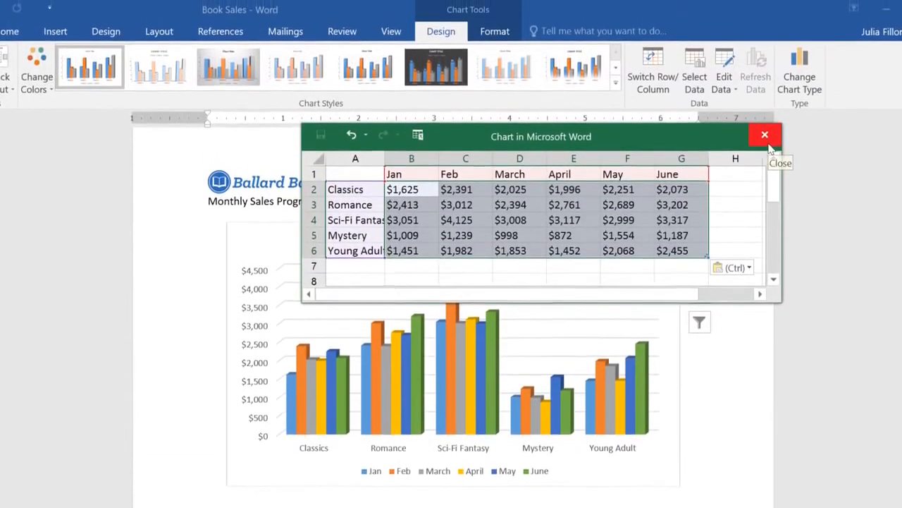
click(767, 141)
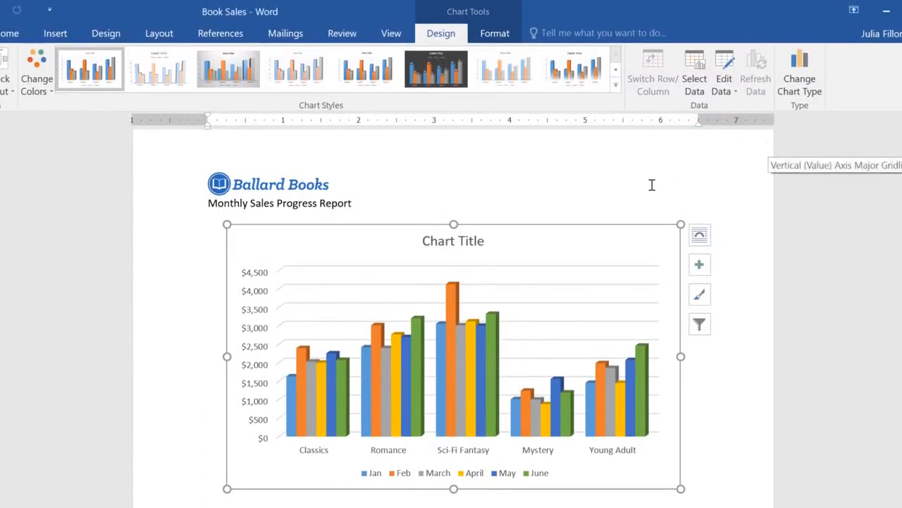
Replace the placeholder chart title with "Book Sales"
click(454, 240)
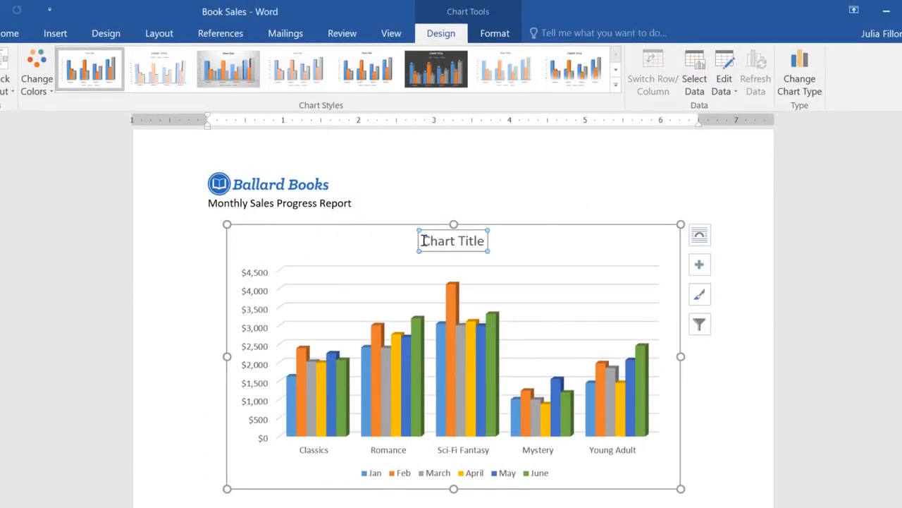
drag(421, 241, 485, 241)
text(Book Sales)
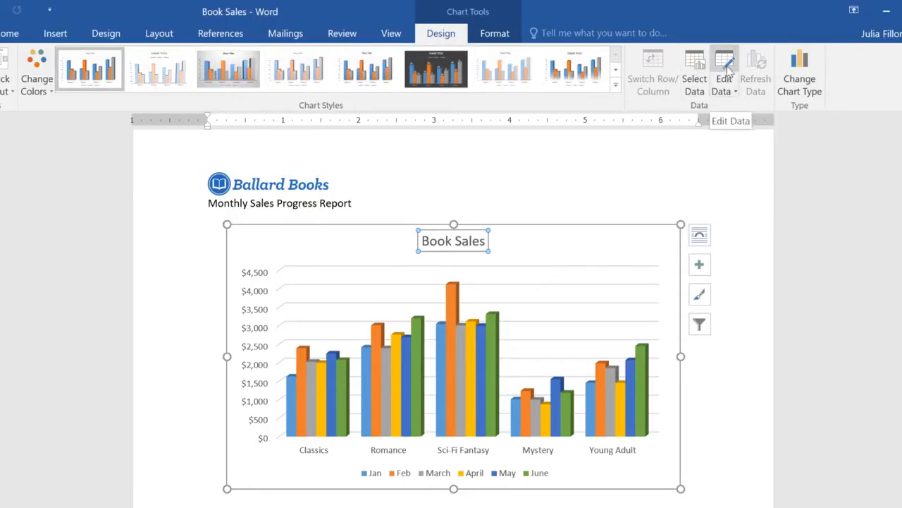
Open the chart data, switch its rows and columns so the months run along the horizontal axis, and close the data sheet
click(728, 70)
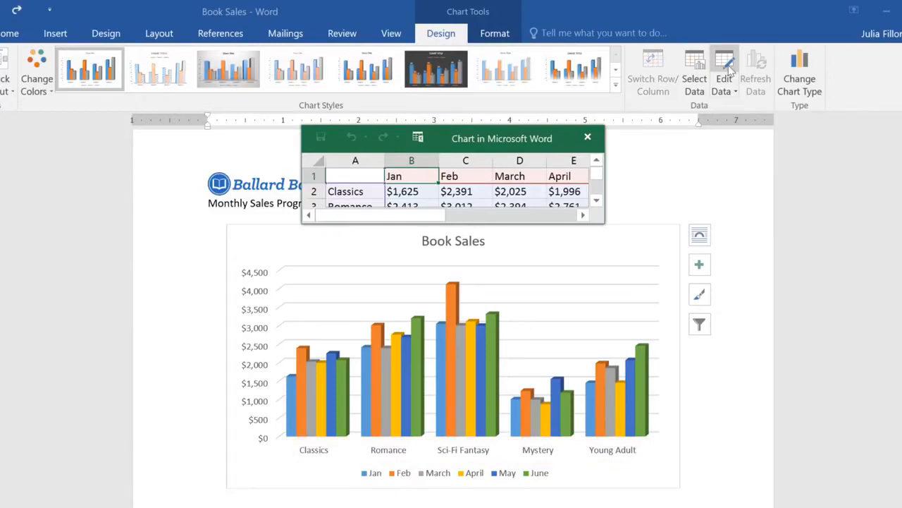
click(645, 243)
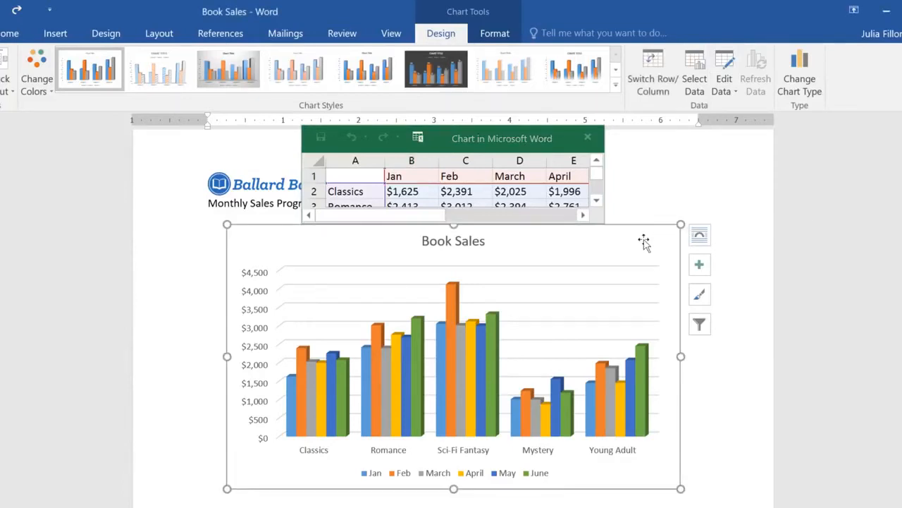
click(653, 85)
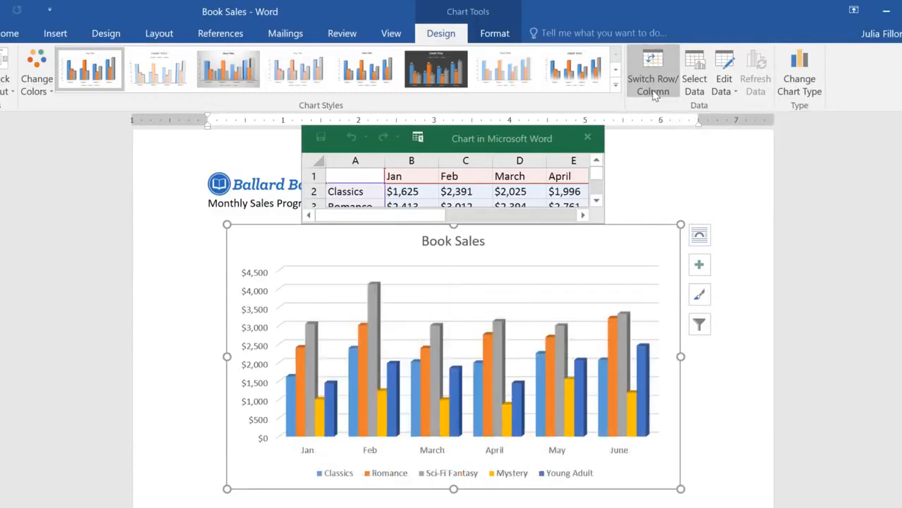
click(591, 139)
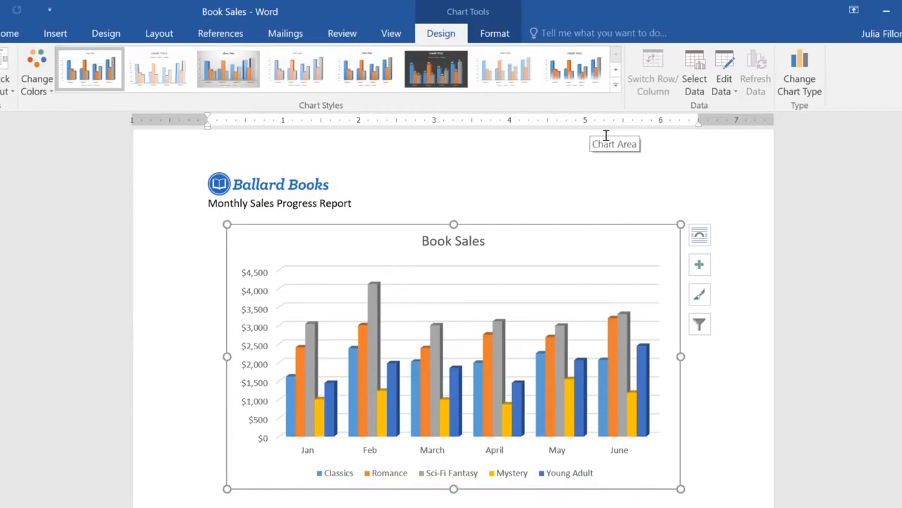
Change the chart type from 3-D clustered column to the basic Line chart
click(799, 84)
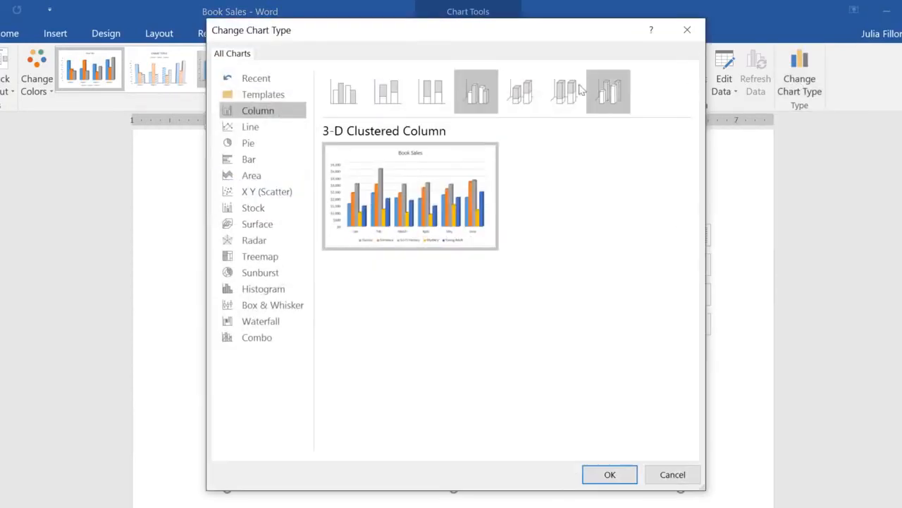
click(248, 126)
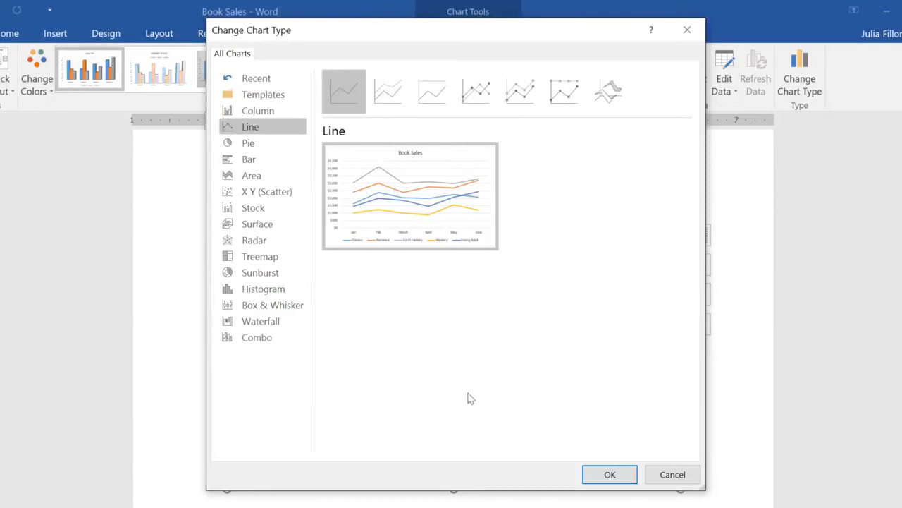
click(605, 474)
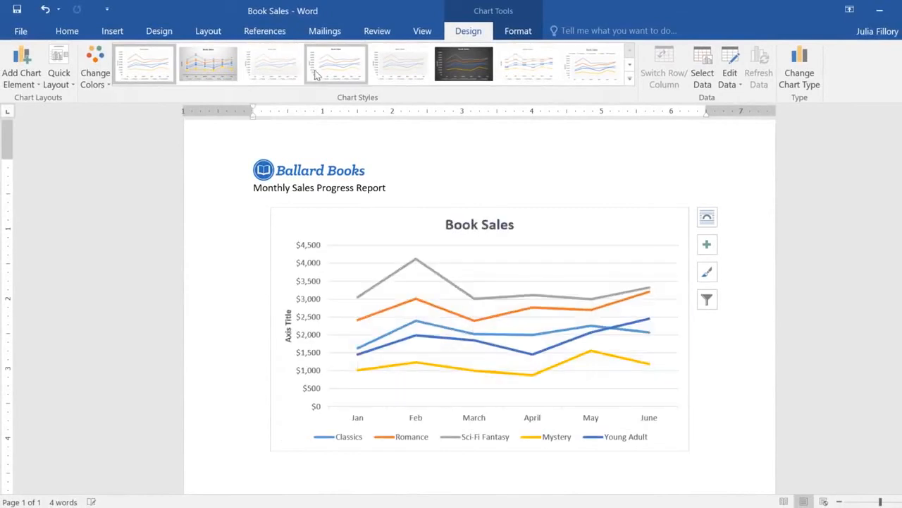
Apply the dark-background chart style and quick layout Layout 9 to the line chart
click(444, 69)
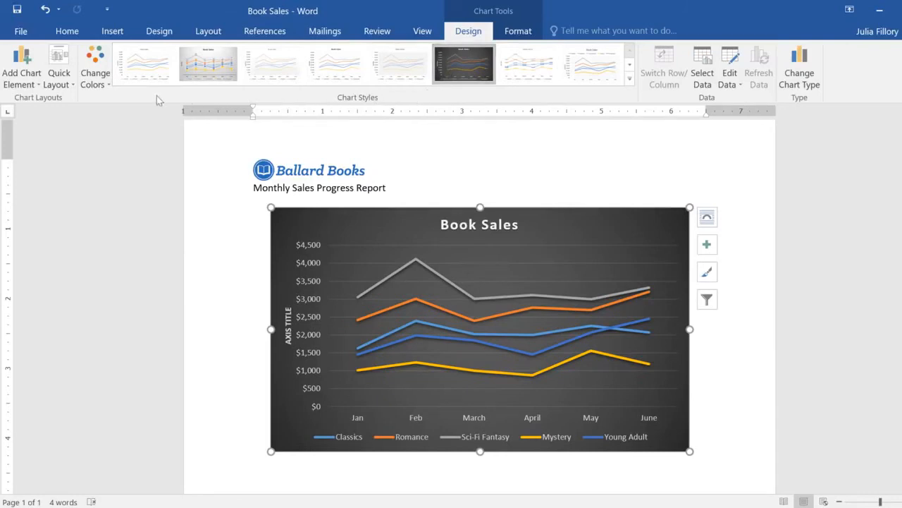
click(56, 84)
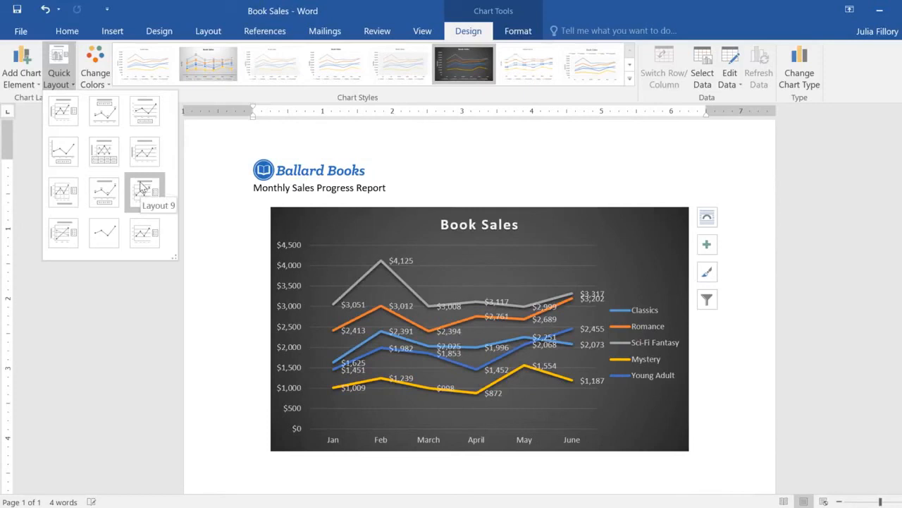
click(142, 188)
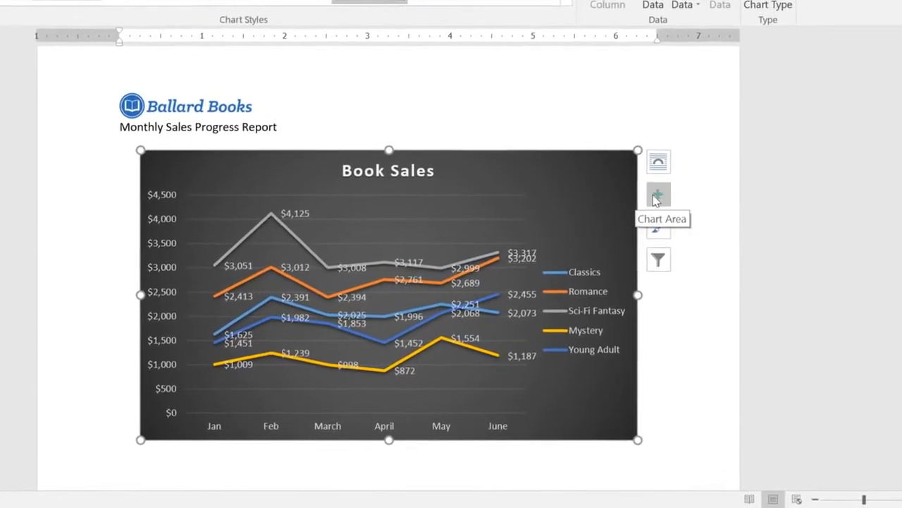
Show a data table in place of the data labels and position the legend at the bottom of the chart
click(650, 188)
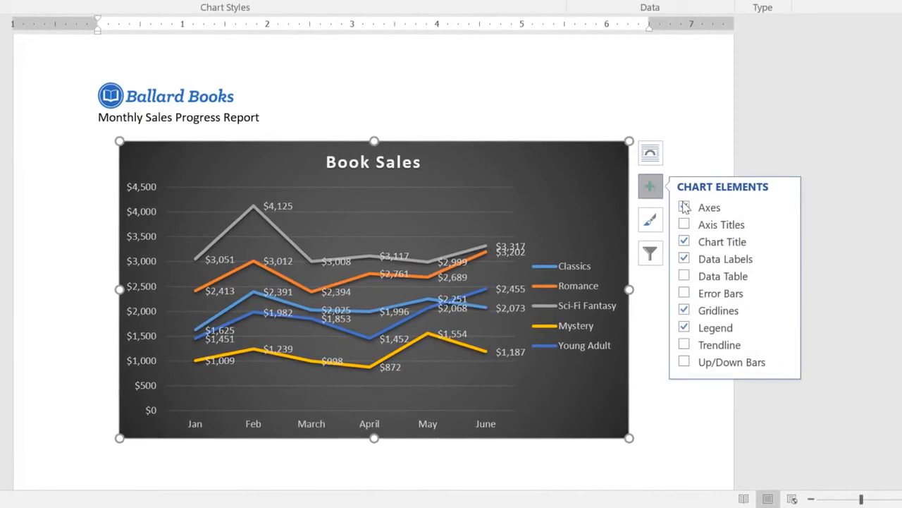
click(685, 276)
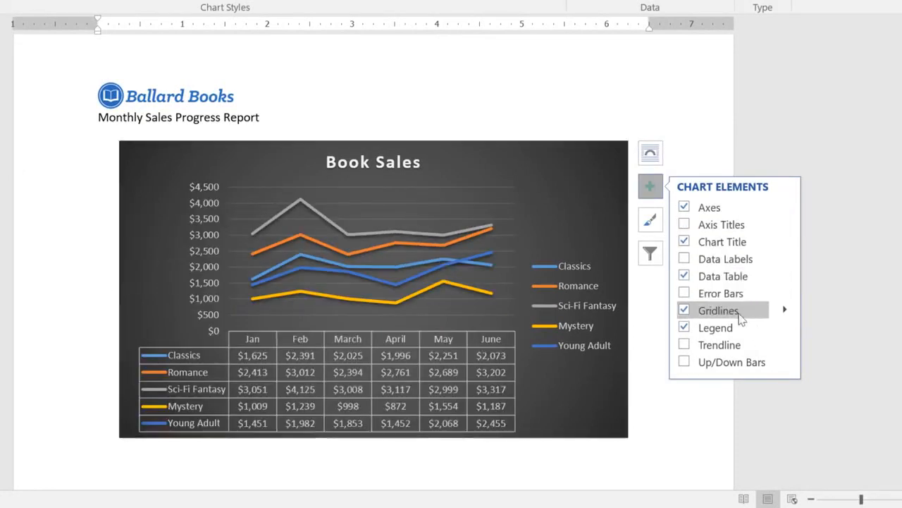
mouse_move(786, 331)
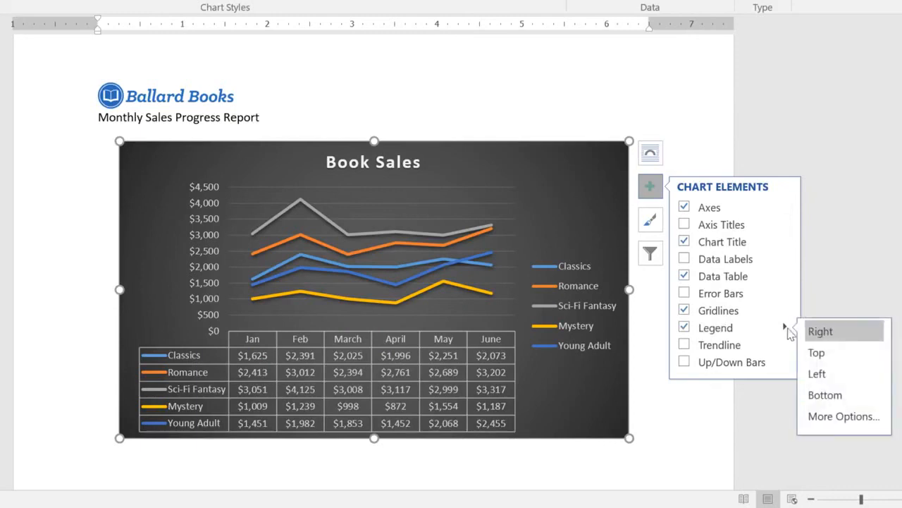
click(834, 397)
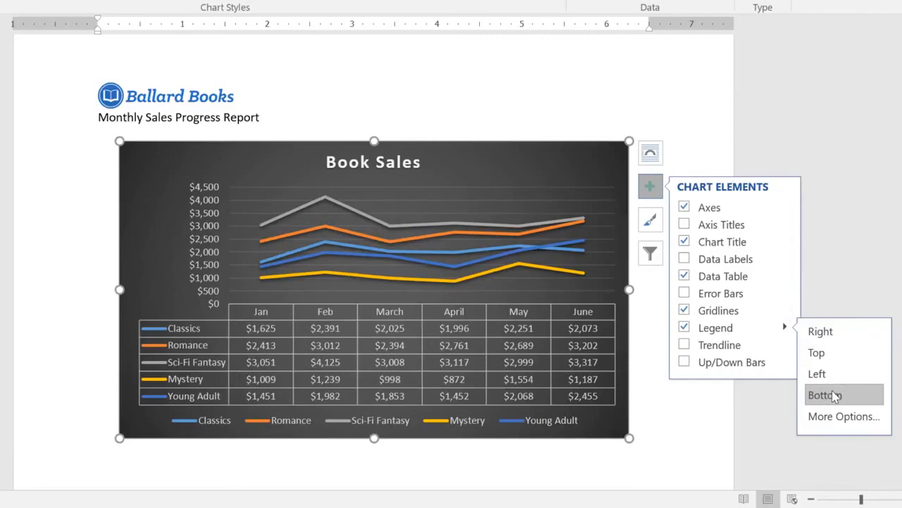
click(833, 390)
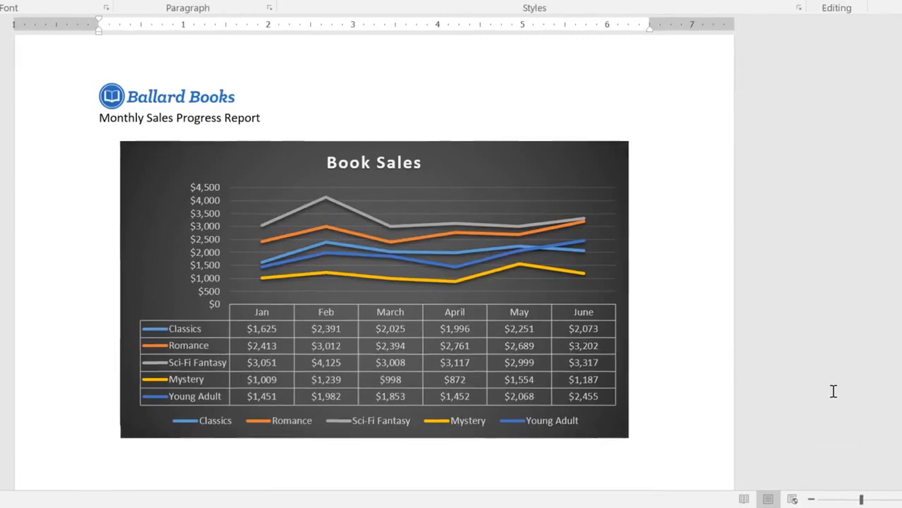